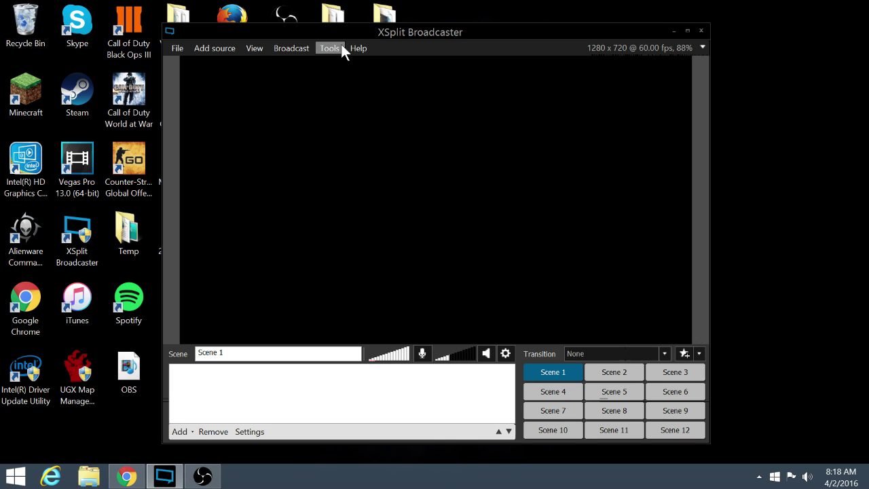
# Review the hotkey assignments in General settings, then close the settings window
pyautogui.click(332, 47)
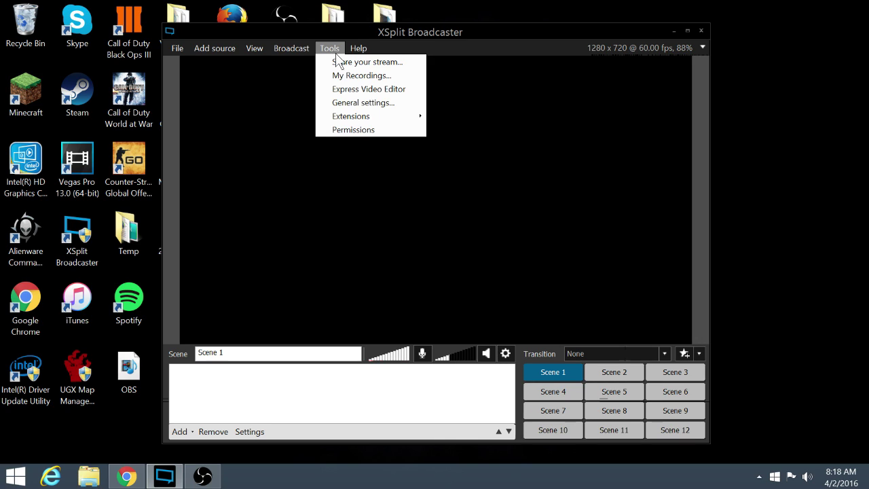
pyautogui.click(364, 101)
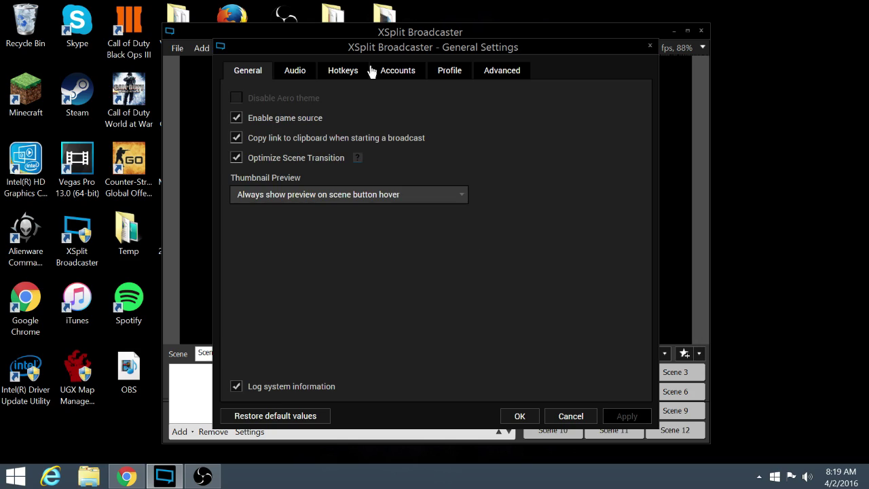
pyautogui.click(352, 72)
pyautogui.scroll(-2, 437, 210)
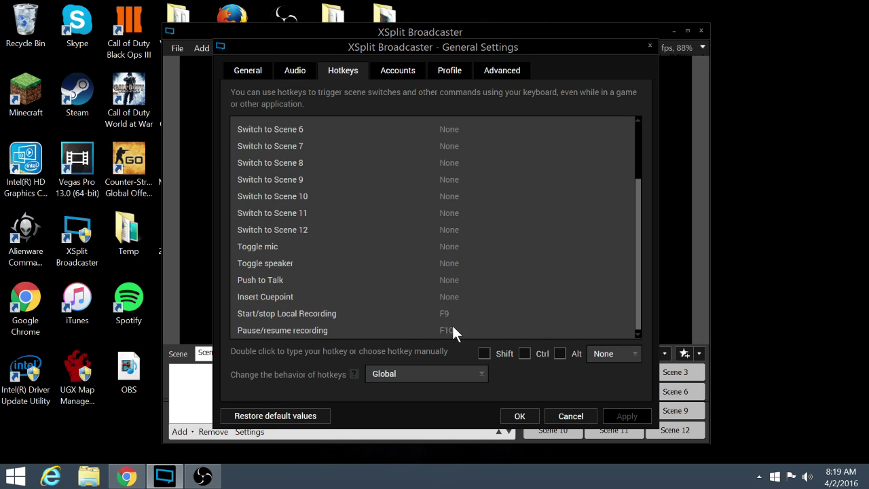
pyautogui.click(649, 46)
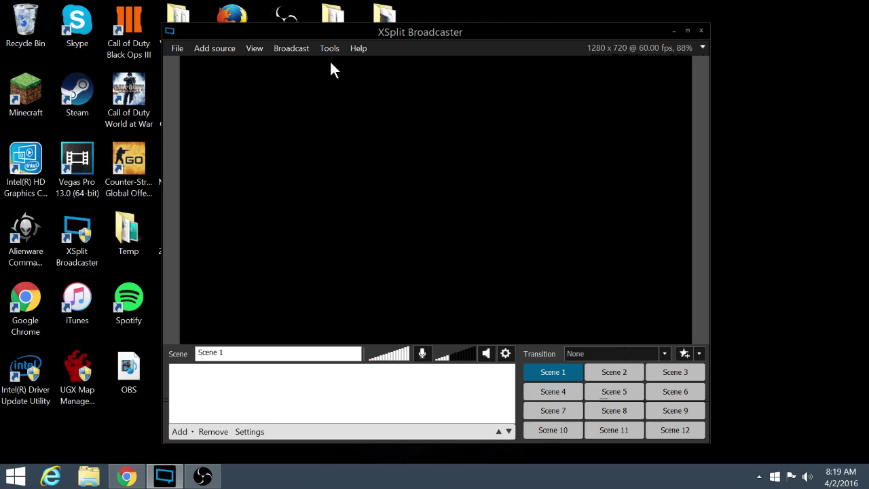
# Browse the Broadcast and Help menus without choosing anything
pyautogui.click(292, 51)
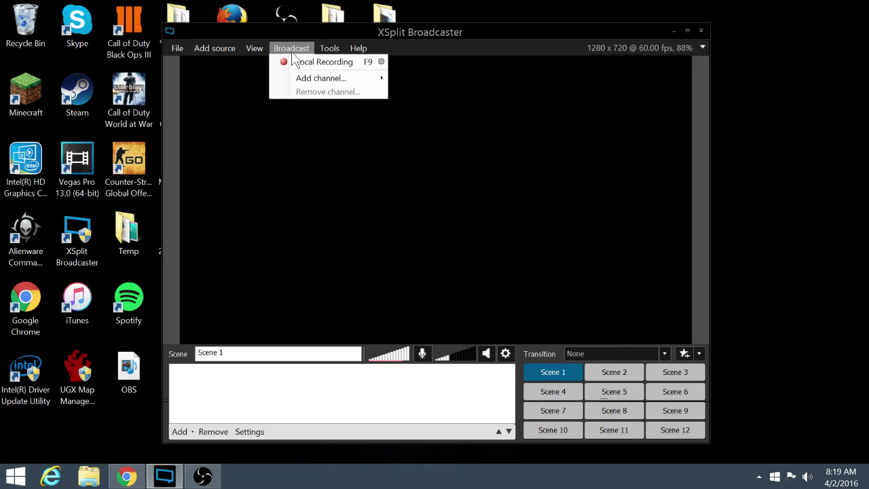
pyautogui.moveTo(254, 49)
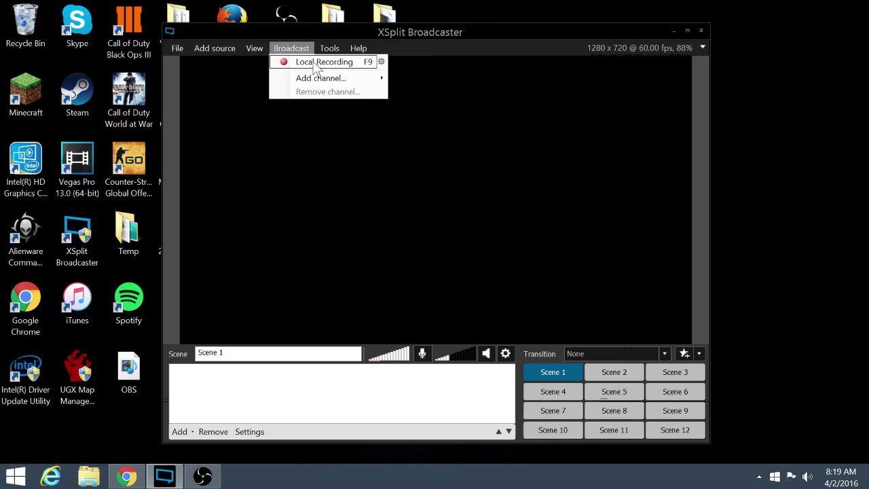
pyautogui.click(299, 42)
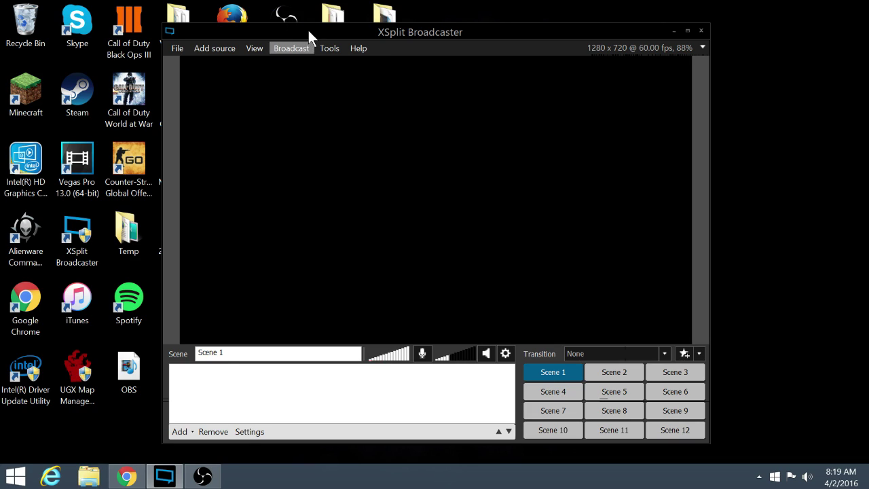
pyautogui.click(297, 44)
pyautogui.click(297, 45)
pyautogui.click(358, 49)
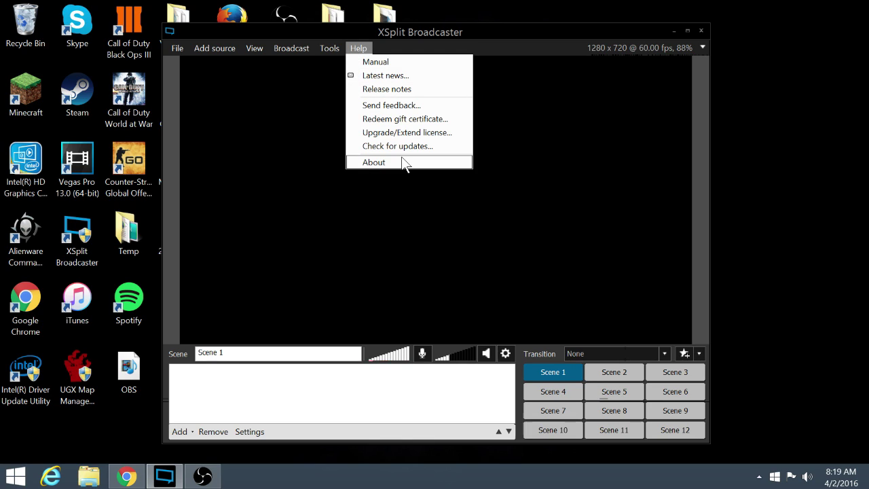
pyautogui.moveTo(332, 51)
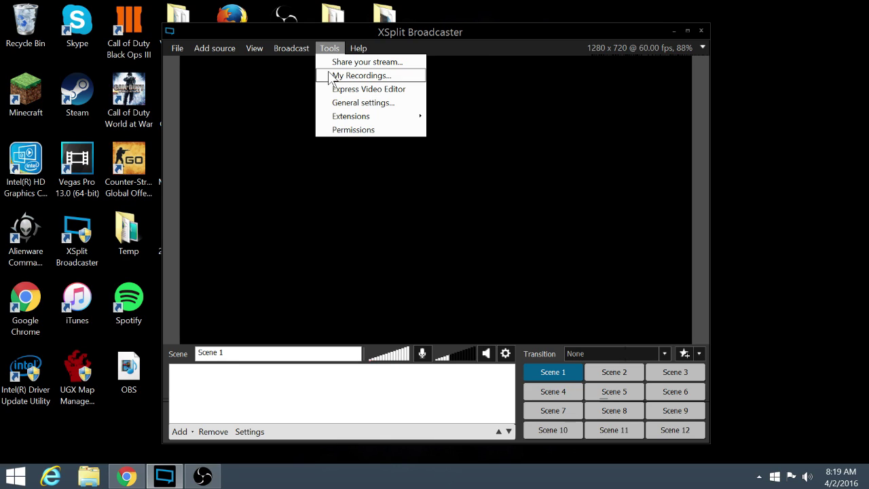
pyautogui.click(487, 181)
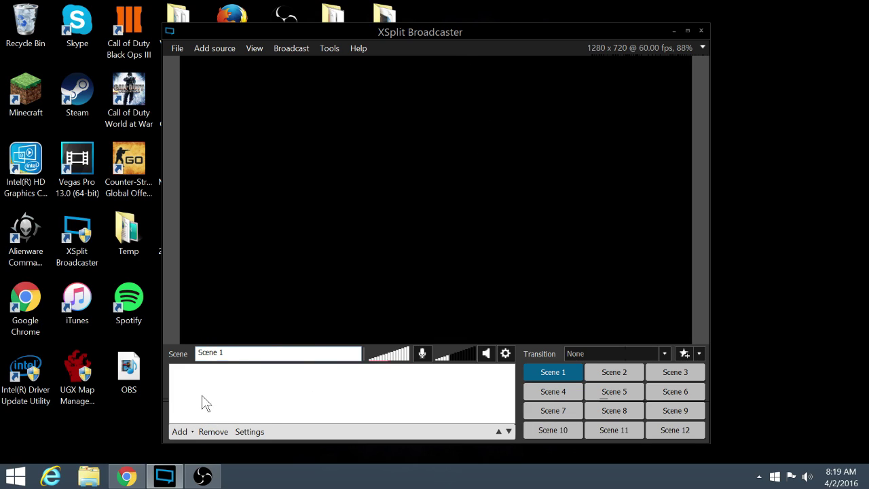
# Bring the Chrome New Tab window forward, then start a screen-capture region selection from Add
pyautogui.click(187, 437)
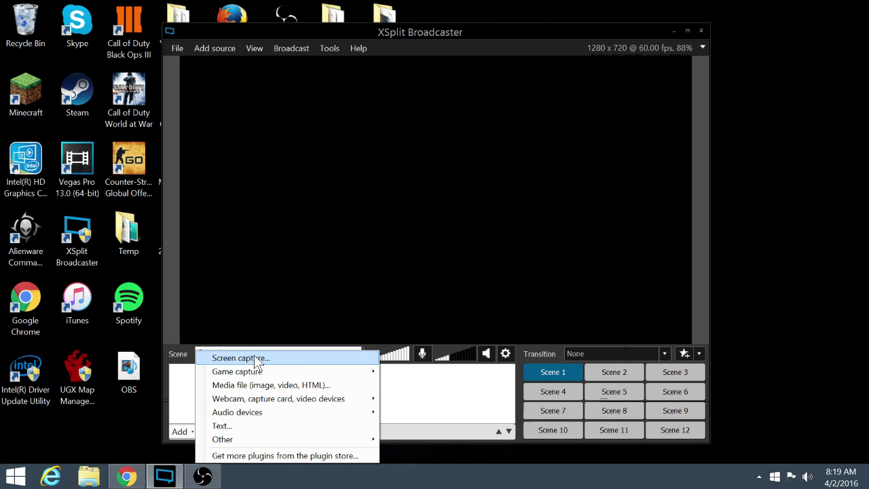
pyautogui.click(188, 406)
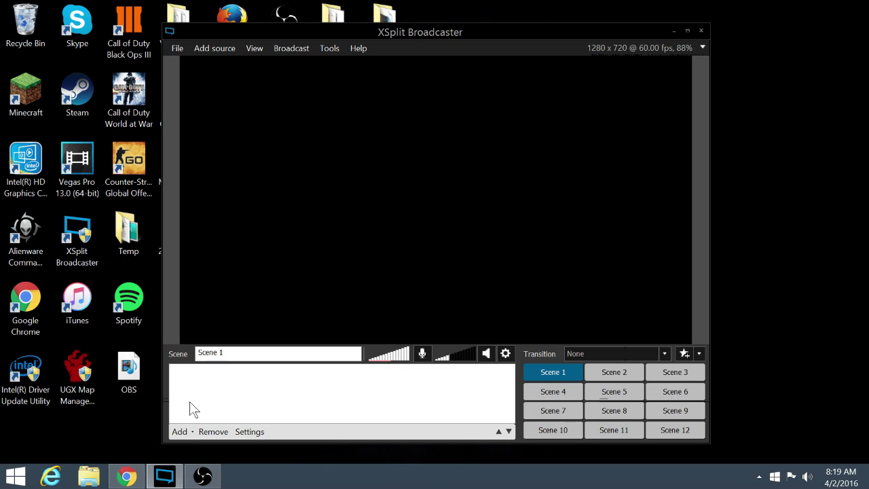
pyautogui.click(129, 480)
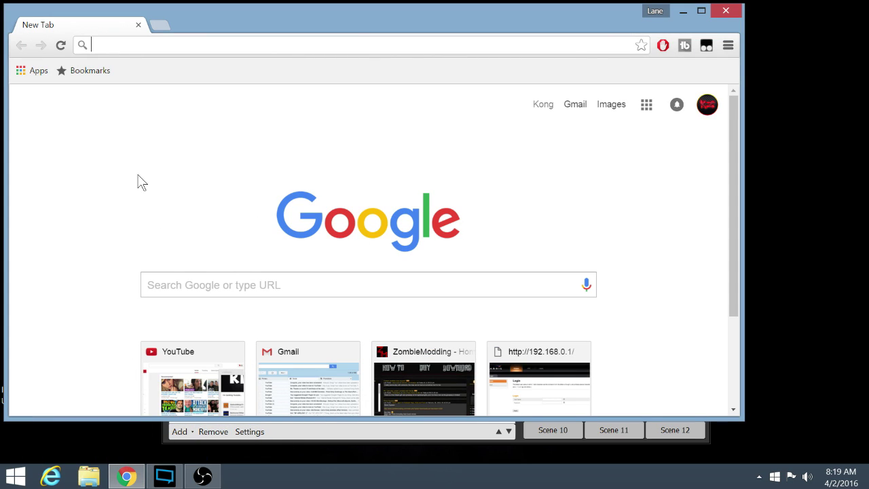
pyautogui.click(167, 431)
pyautogui.click(173, 431)
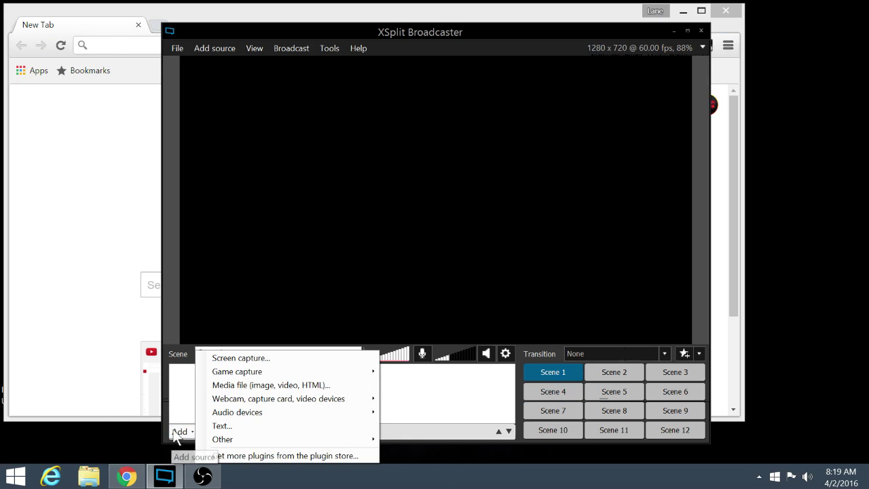
pyautogui.click(241, 358)
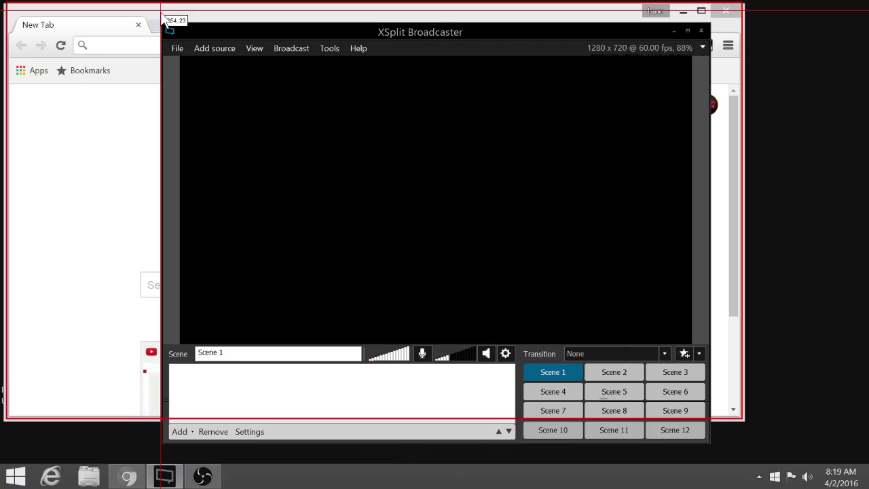
# Capture the Chrome New Tab window, move it to the top-left and stretch it to fill the preview
pyautogui.click(99, 192)
pyautogui.moveTo(296, 274); pyautogui.dragTo(296, 133)
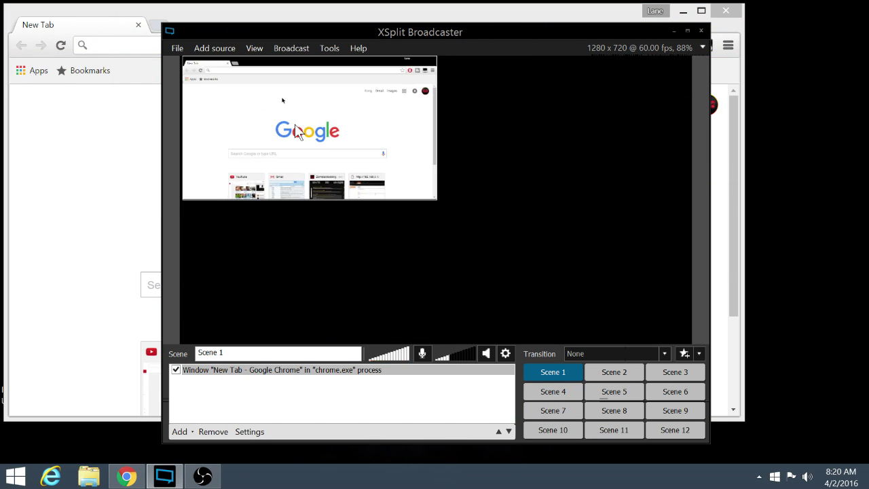
pyautogui.moveTo(437, 200); pyautogui.dragTo(684, 360)
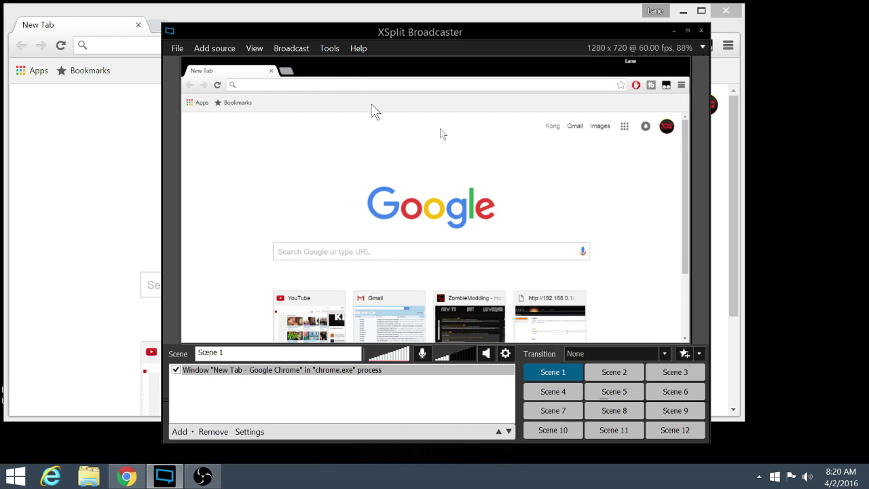
pyautogui.click(295, 49)
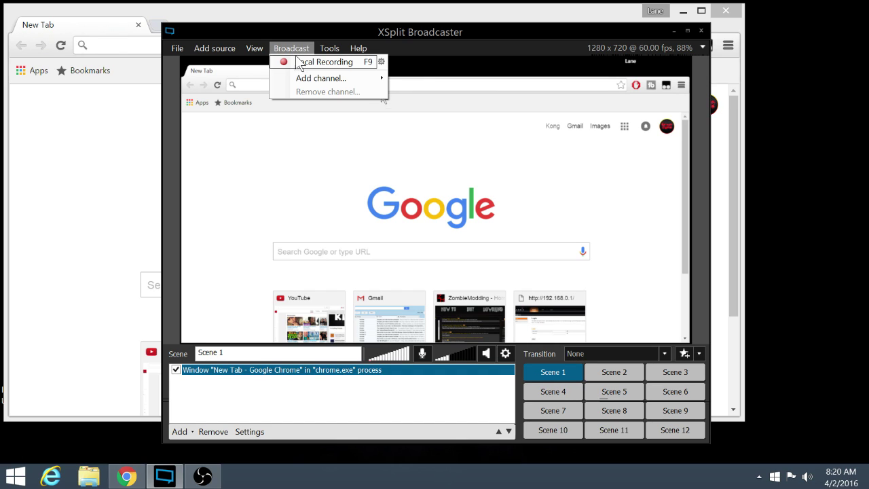
pyautogui.click(295, 51)
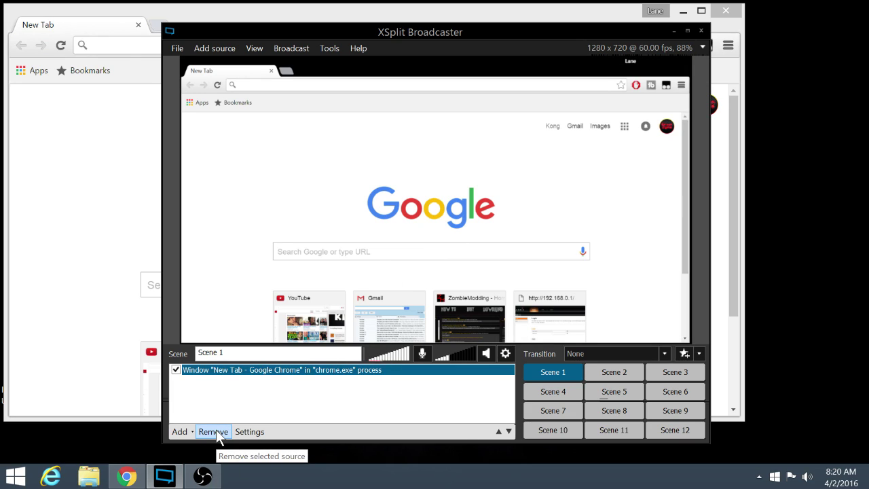
pyautogui.click(375, 370)
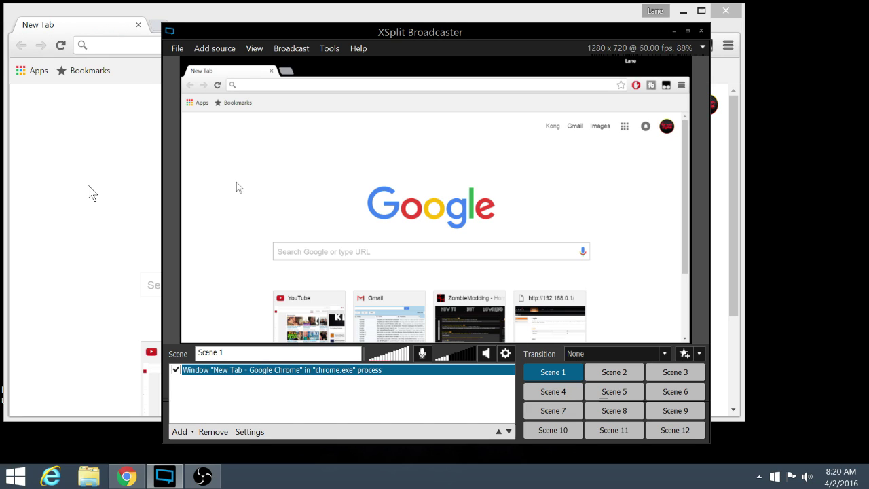
# Switch to the empty Scene 2 and dismiss the Add source list without adding anything
pyautogui.moveTo(608, 383)
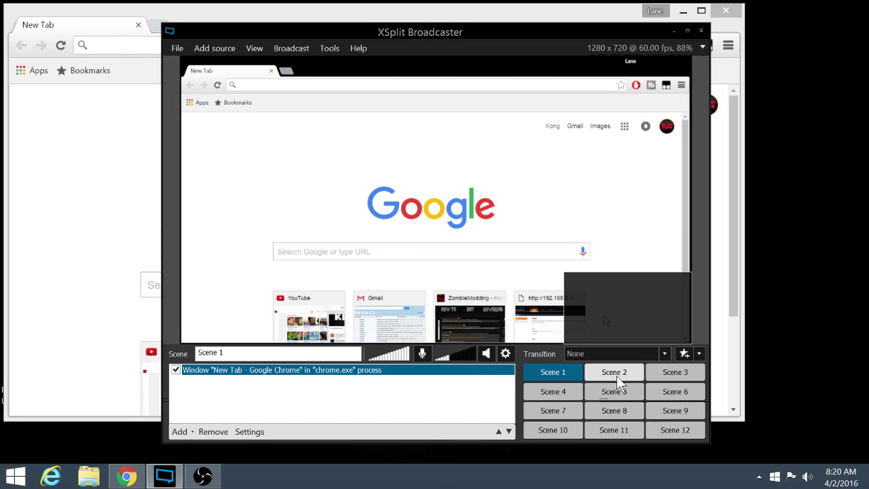
pyautogui.click(617, 373)
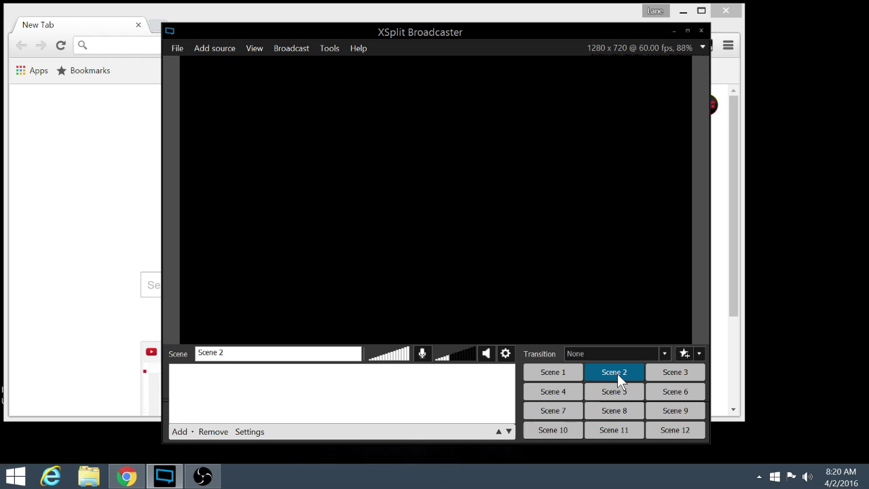
pyautogui.click(182, 432)
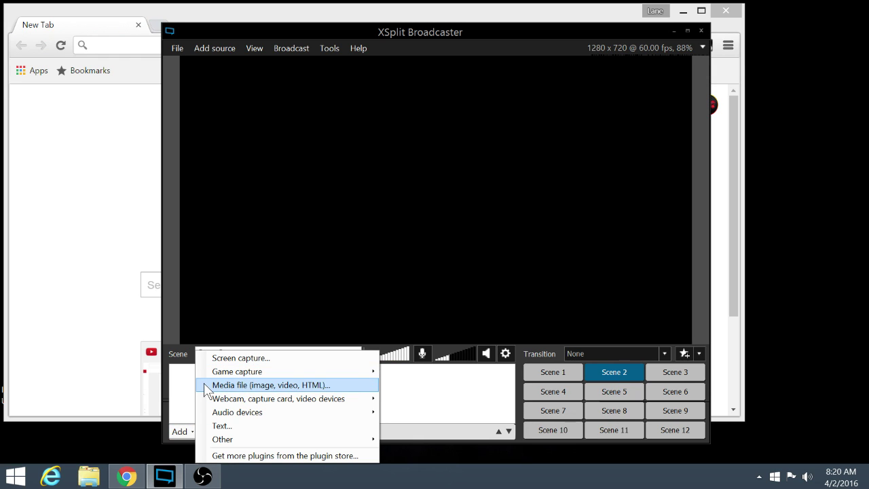
pyautogui.click(188, 396)
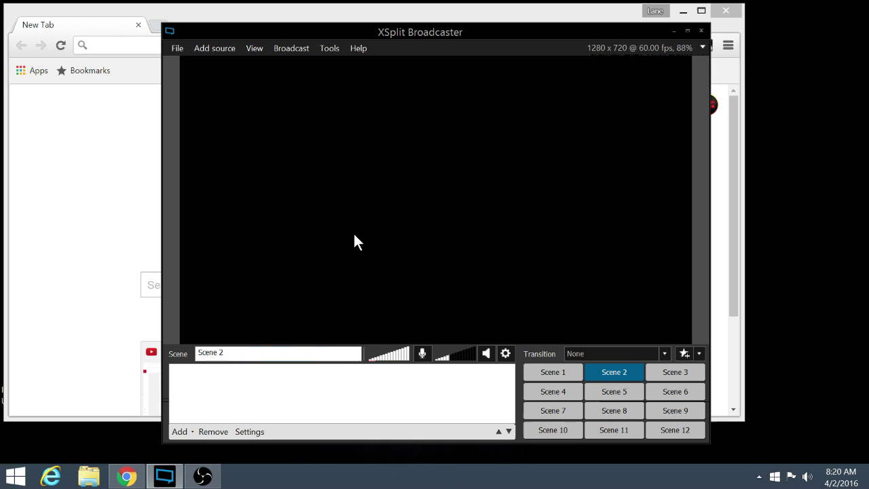
# Return to Scene 1 and leave its scene transition set to None
pyautogui.moveTo(552, 377)
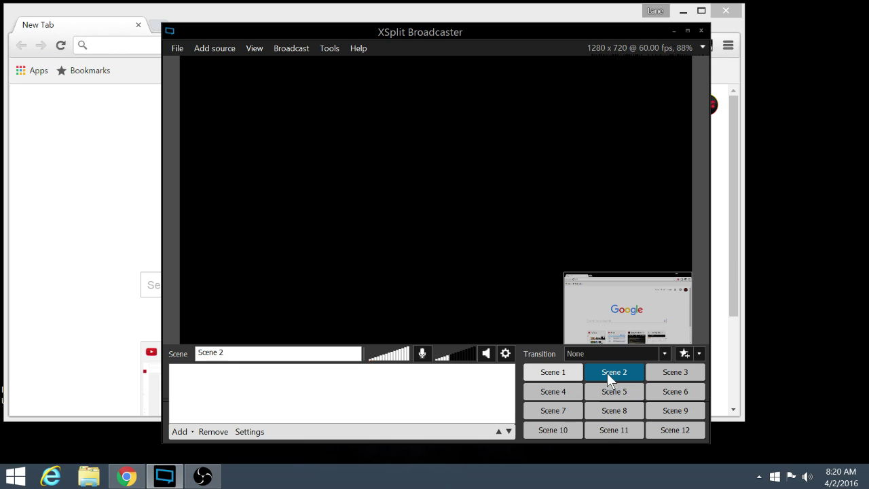
pyautogui.click(567, 373)
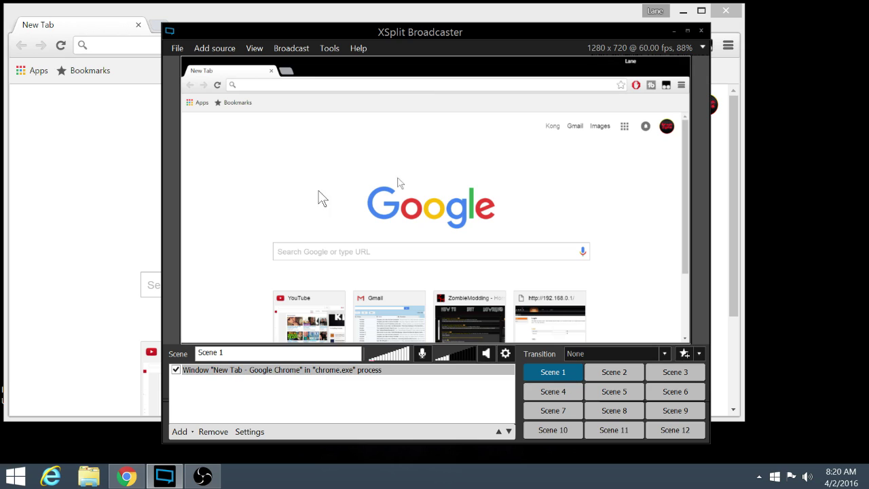
pyautogui.click(661, 350)
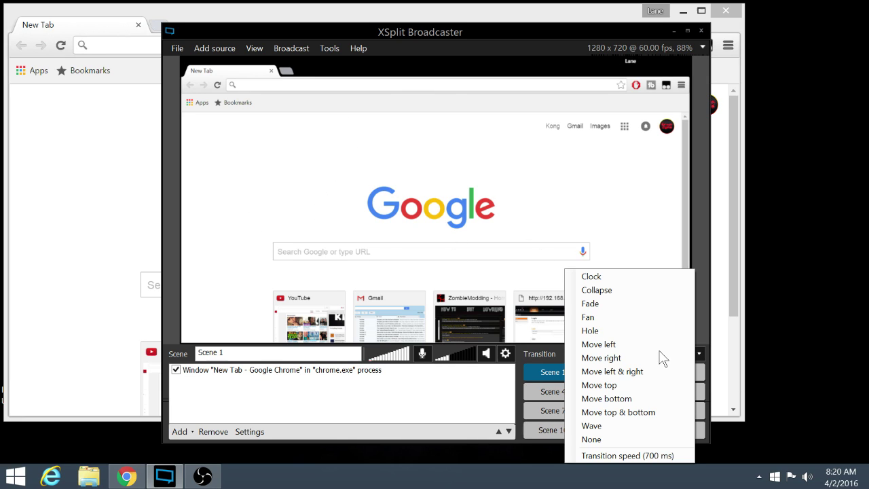
pyautogui.click(542, 353)
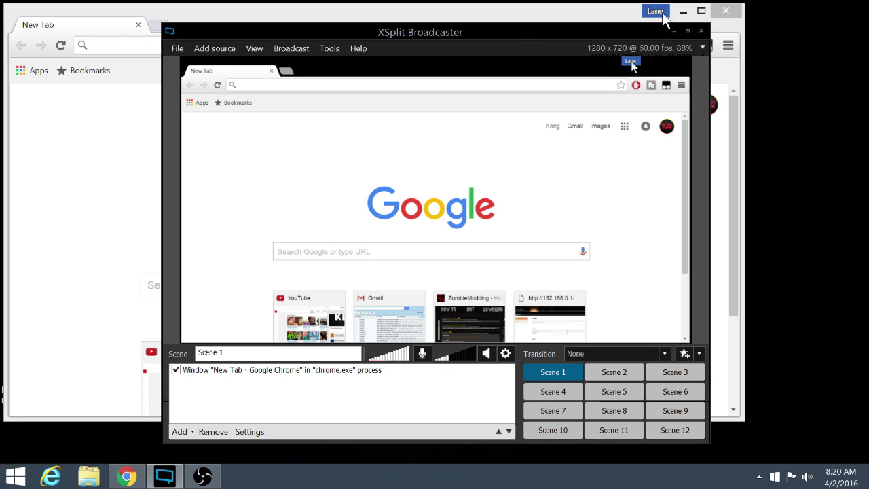
# Minimize Chrome and review the Resolution and Frame rate options, keeping 1280 x 720 at 60.00 fps
pyautogui.click(683, 11)
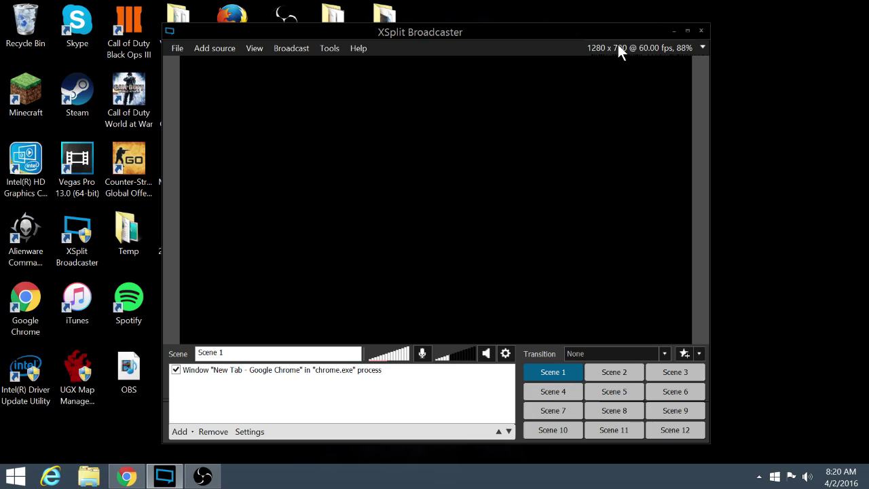
pyautogui.click(619, 48)
pyautogui.moveTo(645, 62)
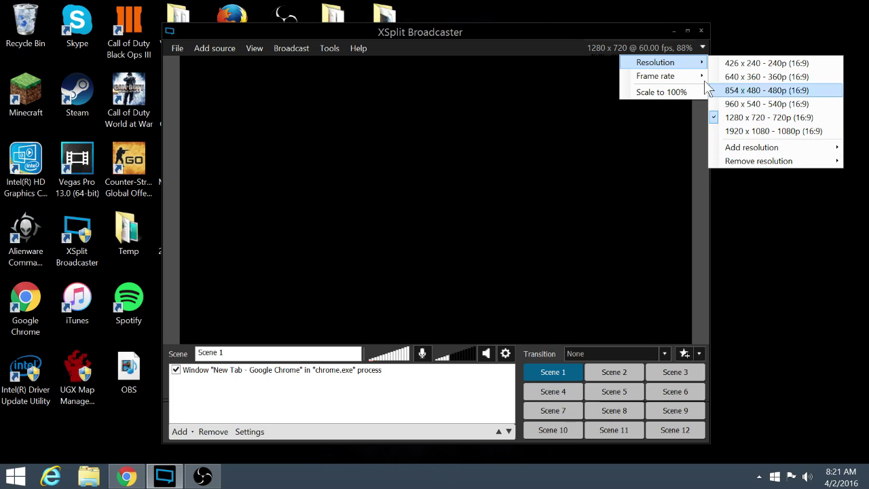
pyautogui.moveTo(669, 75)
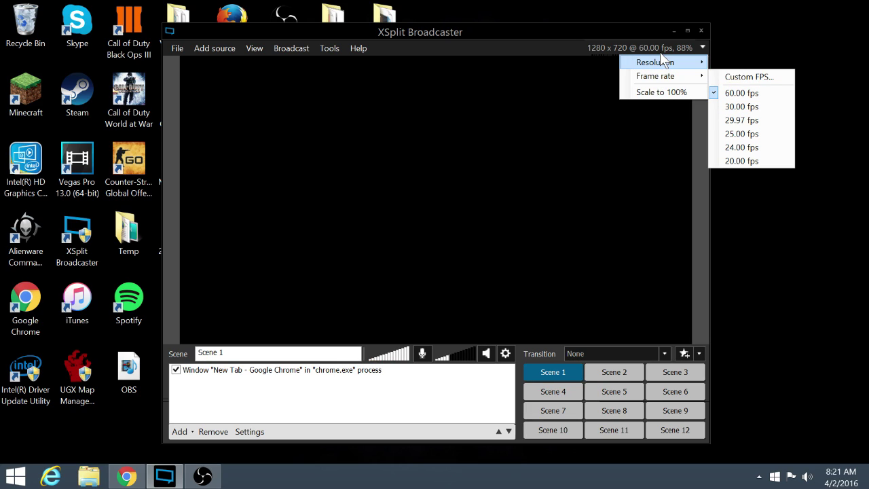
pyautogui.click(464, 42)
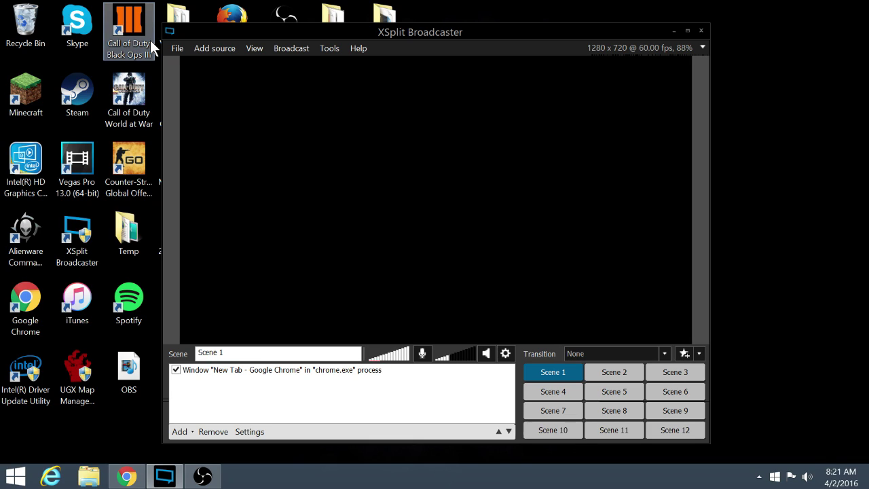
# Open General settings from the Tools menu
pyautogui.click(333, 49)
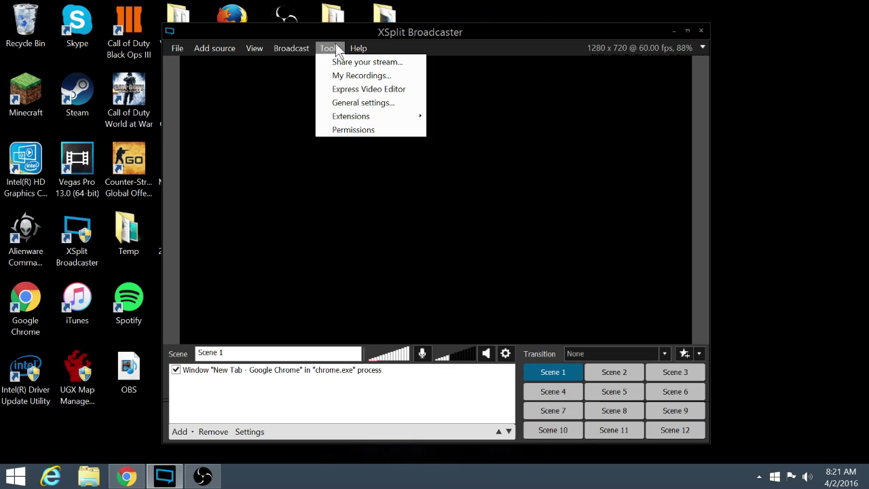
pyautogui.click(342, 104)
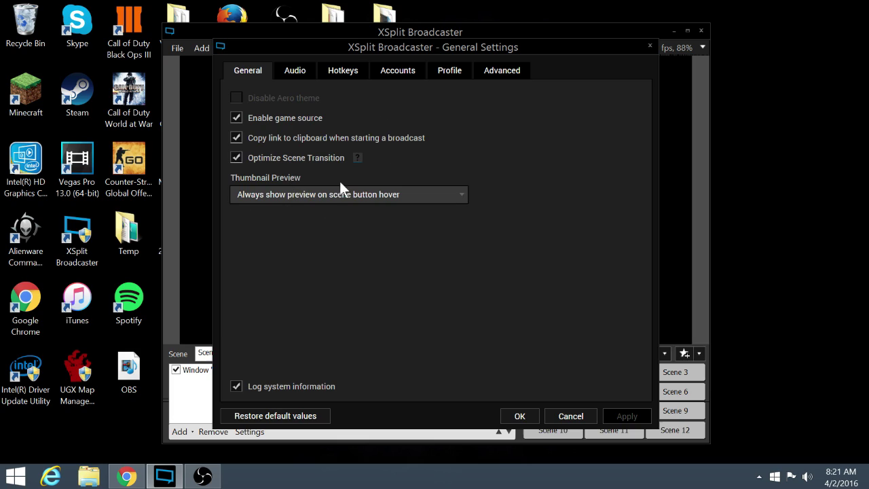
# On the Audio tab, check the device lists, keeping High Definition Audio Device microphone and Default Speakers
pyautogui.click(304, 81)
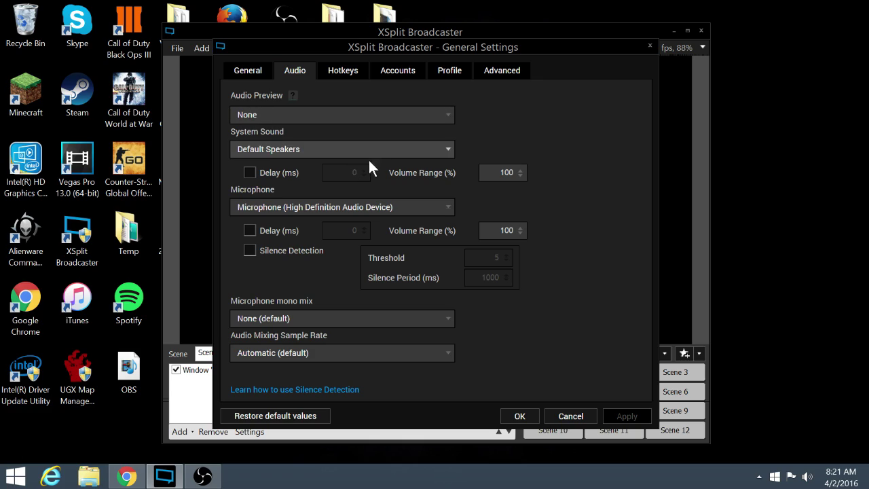
pyautogui.click(322, 211)
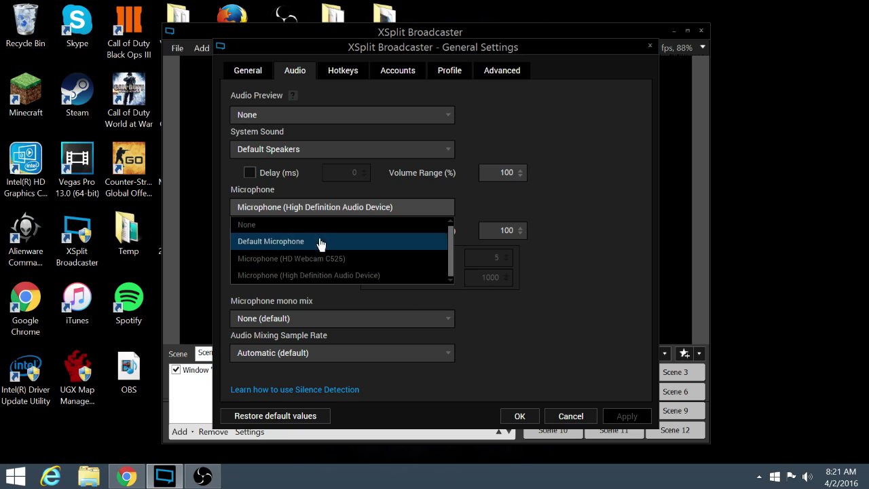
pyautogui.click(337, 206)
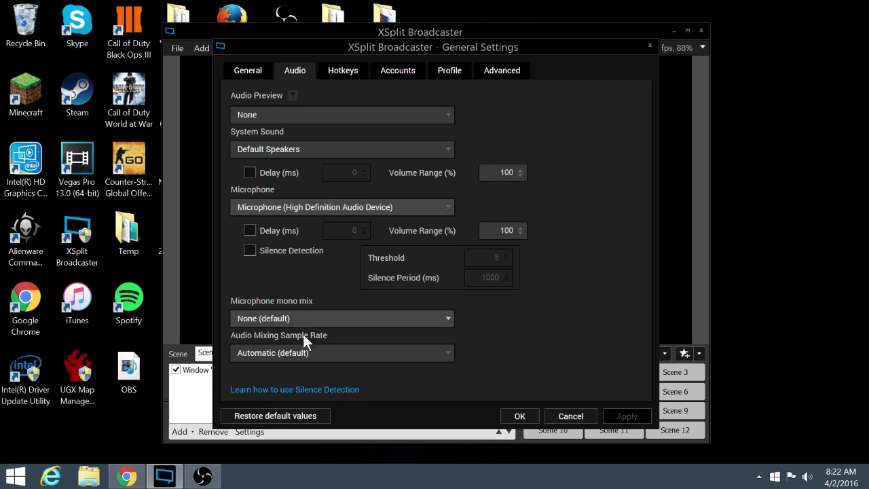
pyautogui.click(303, 153)
pyautogui.scroll(-1, 309, 217)
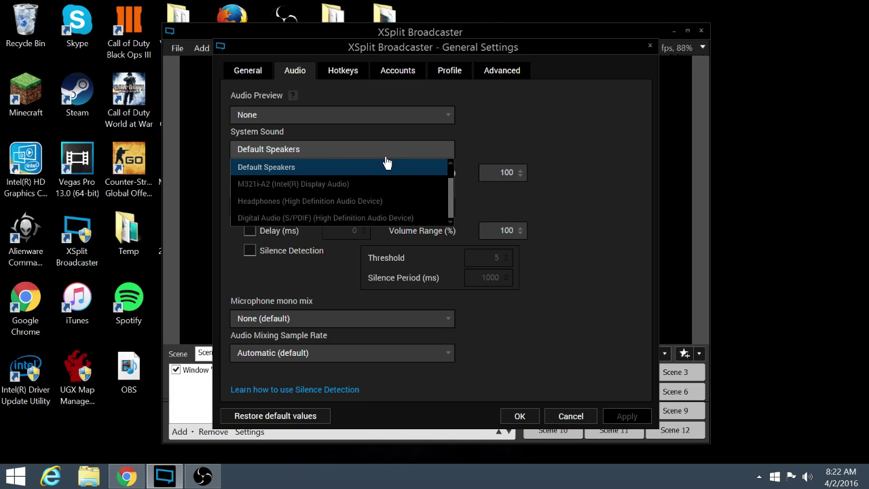
pyautogui.click(356, 150)
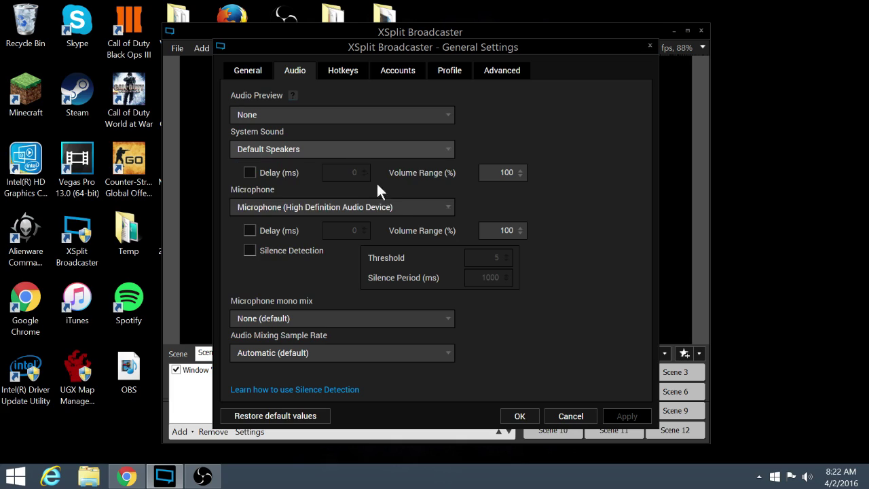
pyautogui.click(353, 151)
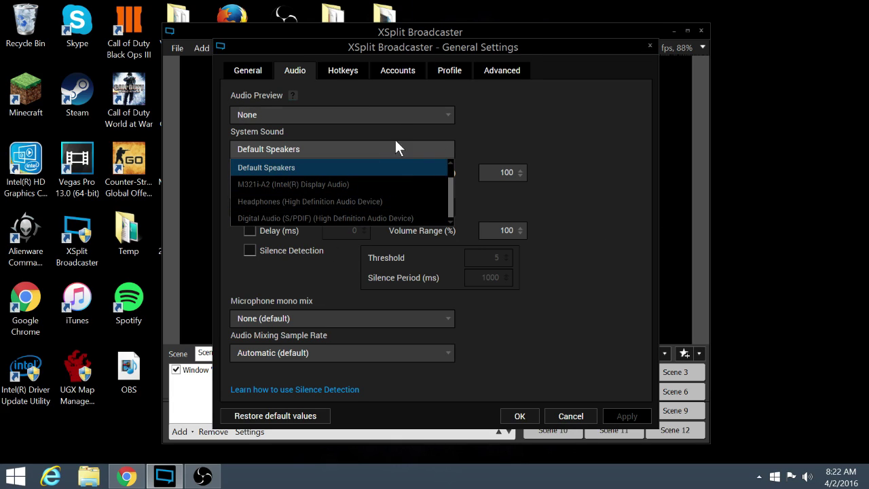
pyautogui.click(382, 150)
pyautogui.click(296, 150)
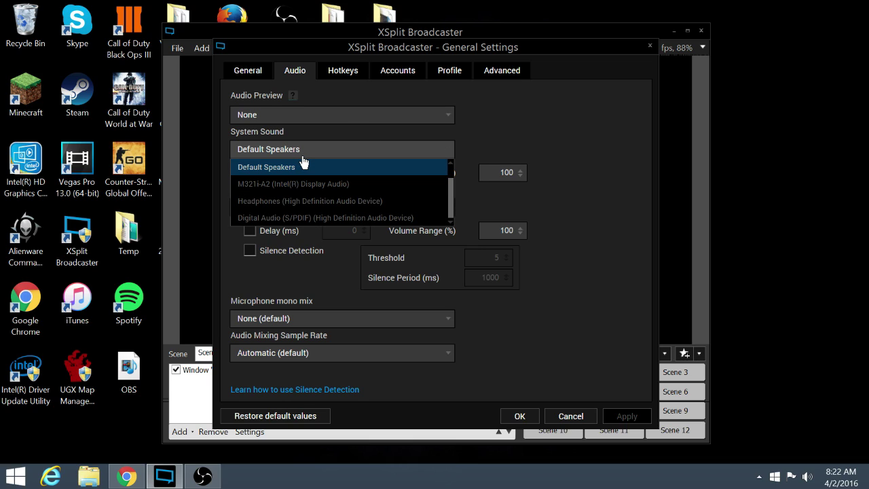
# Scroll the hotkey list to check F9 for Start/stop Local Recording and F10 for Pause/resume recording
pyautogui.scroll(2, 344, 160)
pyautogui.scroll(-2, 285, 226)
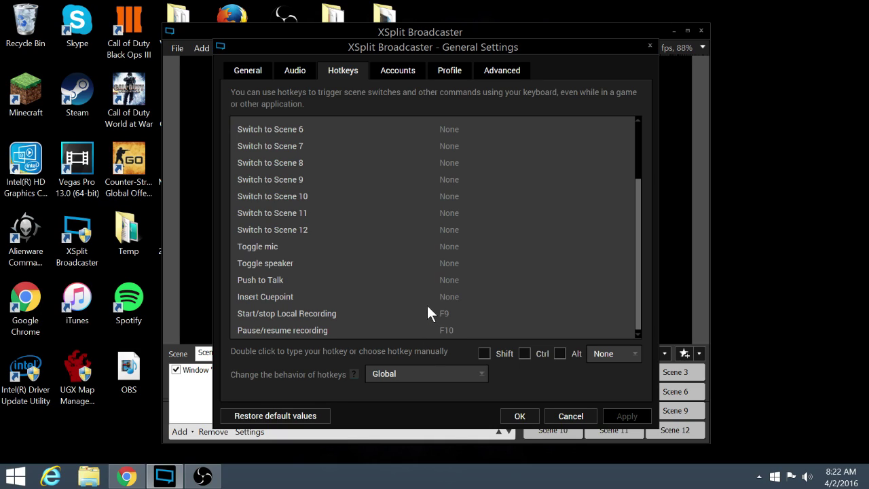
pyautogui.scroll(2, 279, 305)
pyautogui.scroll(-2, 306, 251)
pyautogui.scroll(2, 340, 204)
pyautogui.scroll(-2, 356, 204)
# Show the Accounts settings, where YouTube is authorized and Facebook and Twitter are not
pyautogui.click(397, 70)
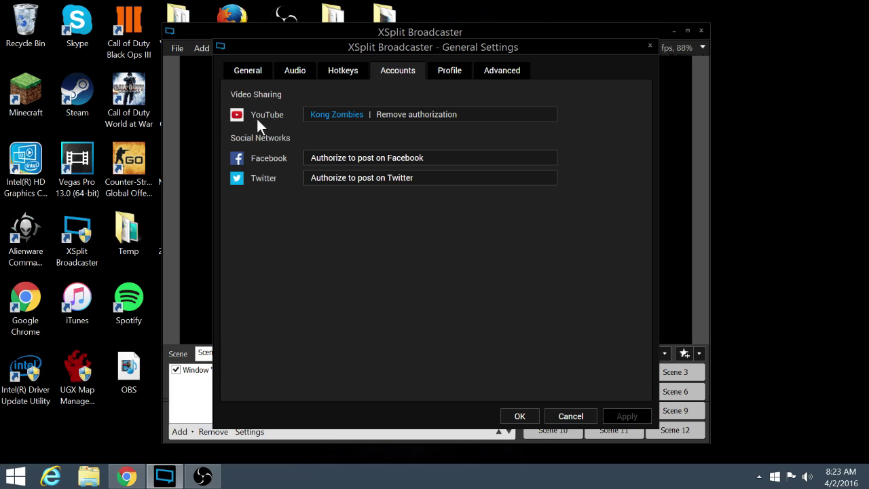
# Check that GPU Anti Aliasing stays None (default) under Advanced, then go back to the audio settings
pyautogui.click(502, 71)
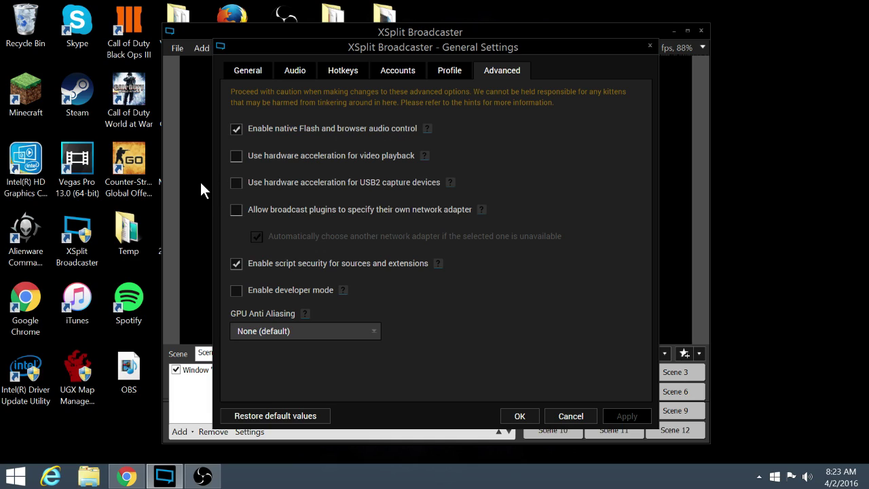
pyautogui.click(334, 333)
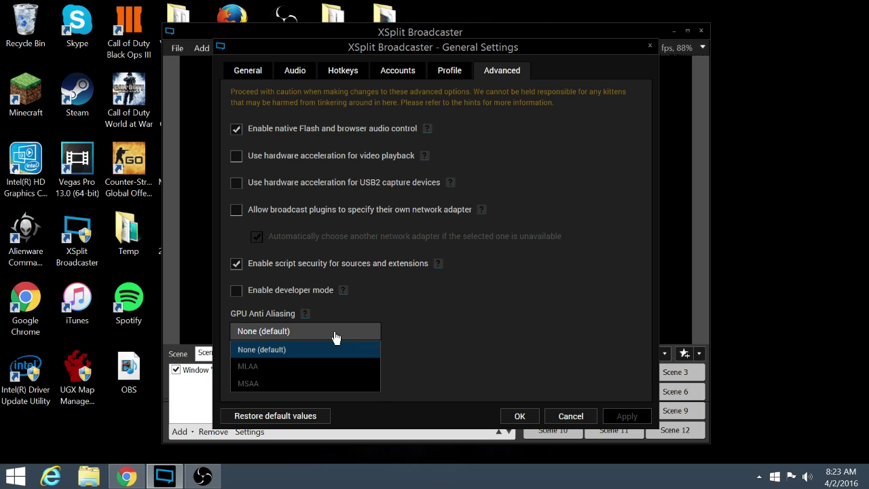
pyautogui.click(253, 329)
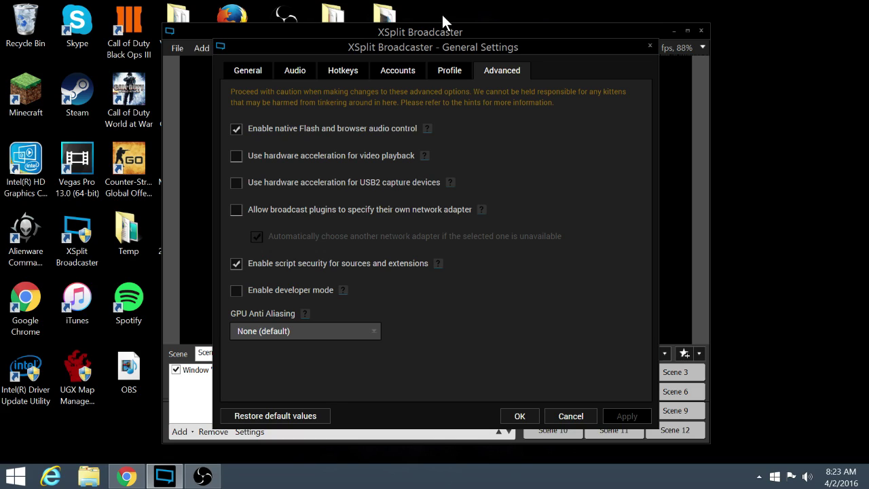
pyautogui.click(322, 334)
pyautogui.click(322, 337)
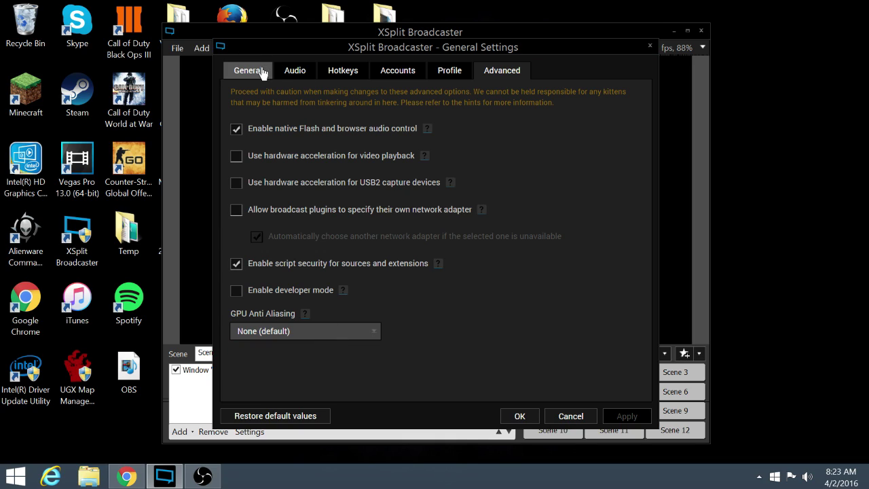
pyautogui.click(236, 71)
# Look over the Audio settings, then close General Settings to return to Scene 1's Chrome capture
pyautogui.click(299, 72)
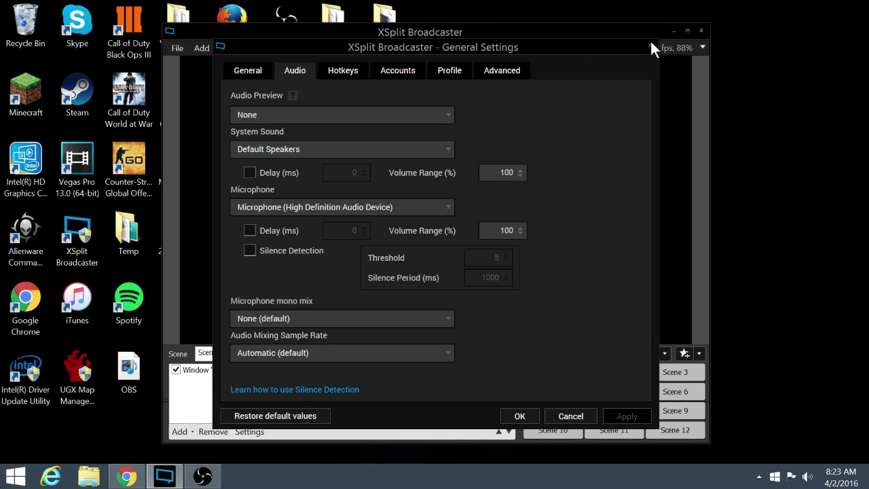
pyautogui.click(648, 47)
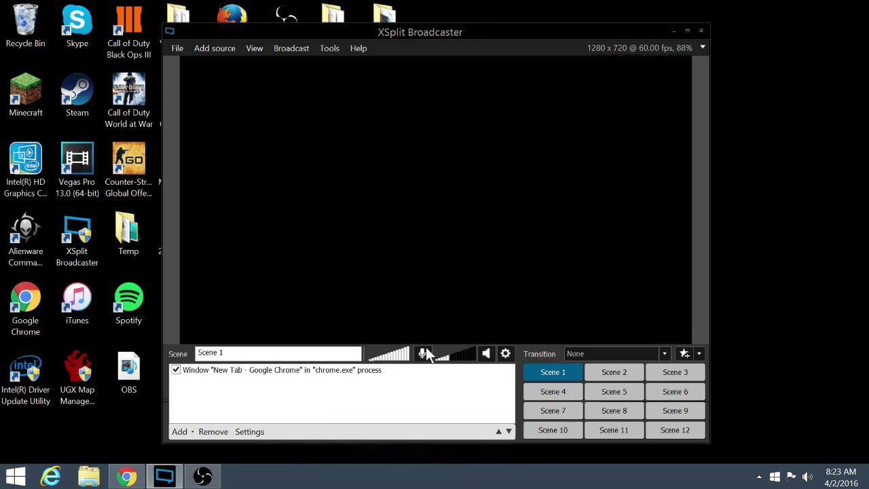